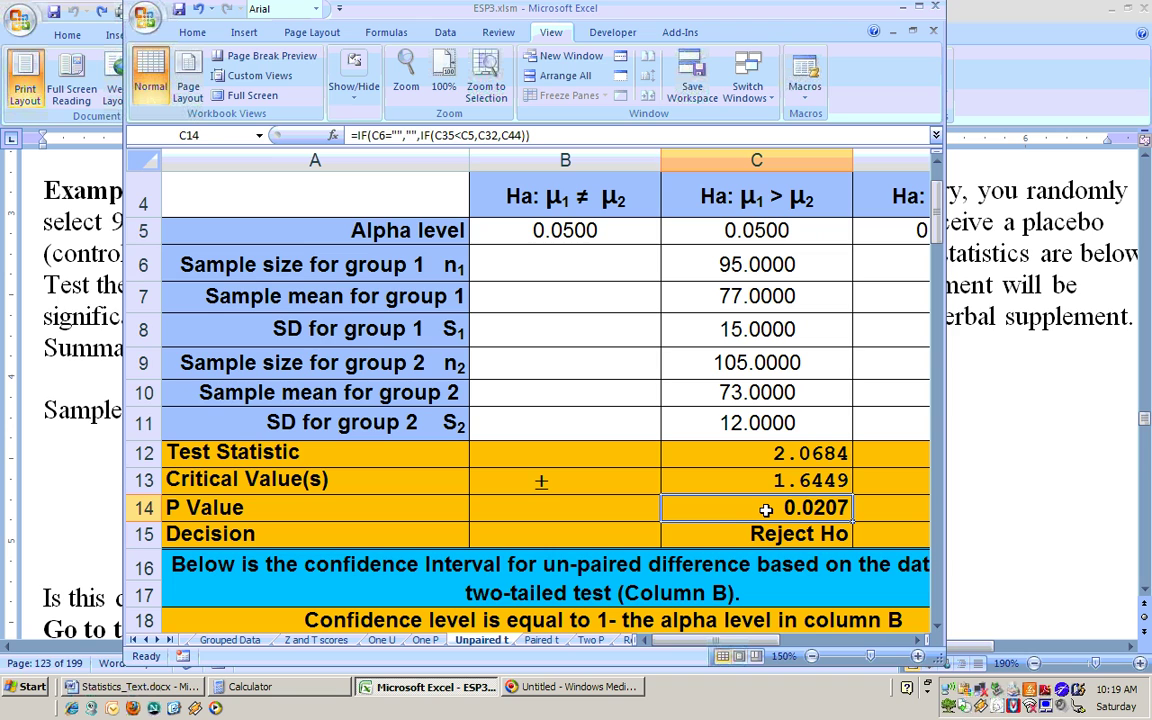
# Examine the alpha level, both sample means and the P value of the μ1 > μ2 test in column C.
pyautogui.click(792, 231)
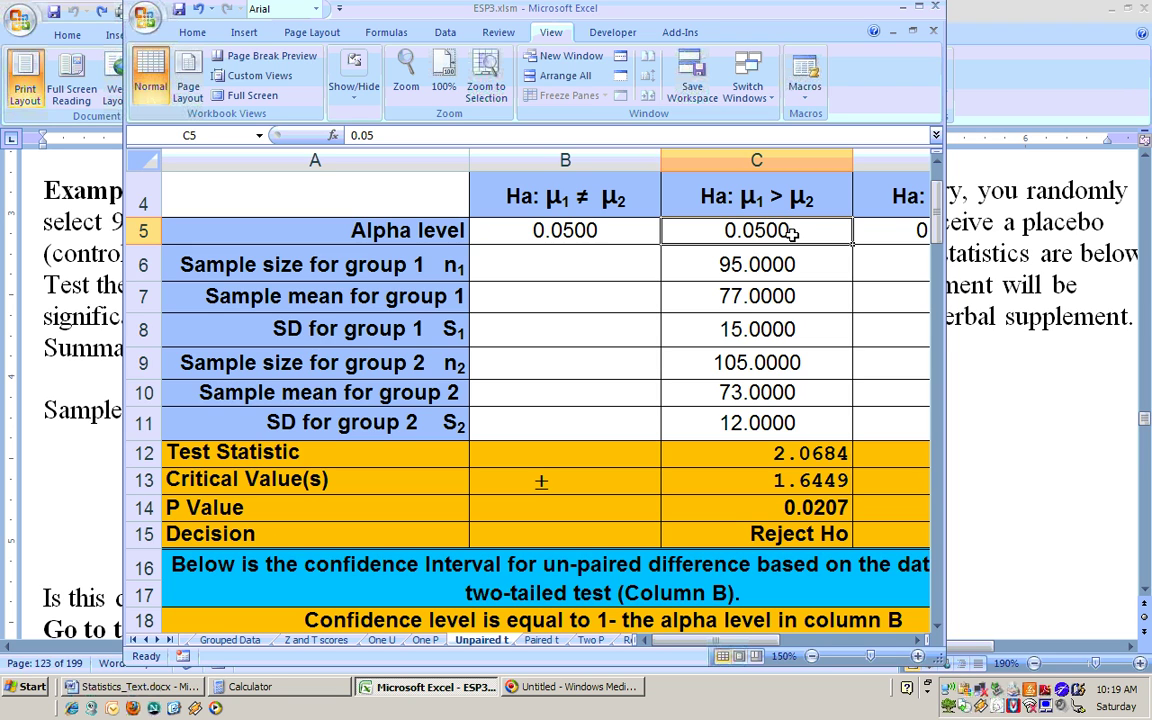
pyautogui.click(793, 296)
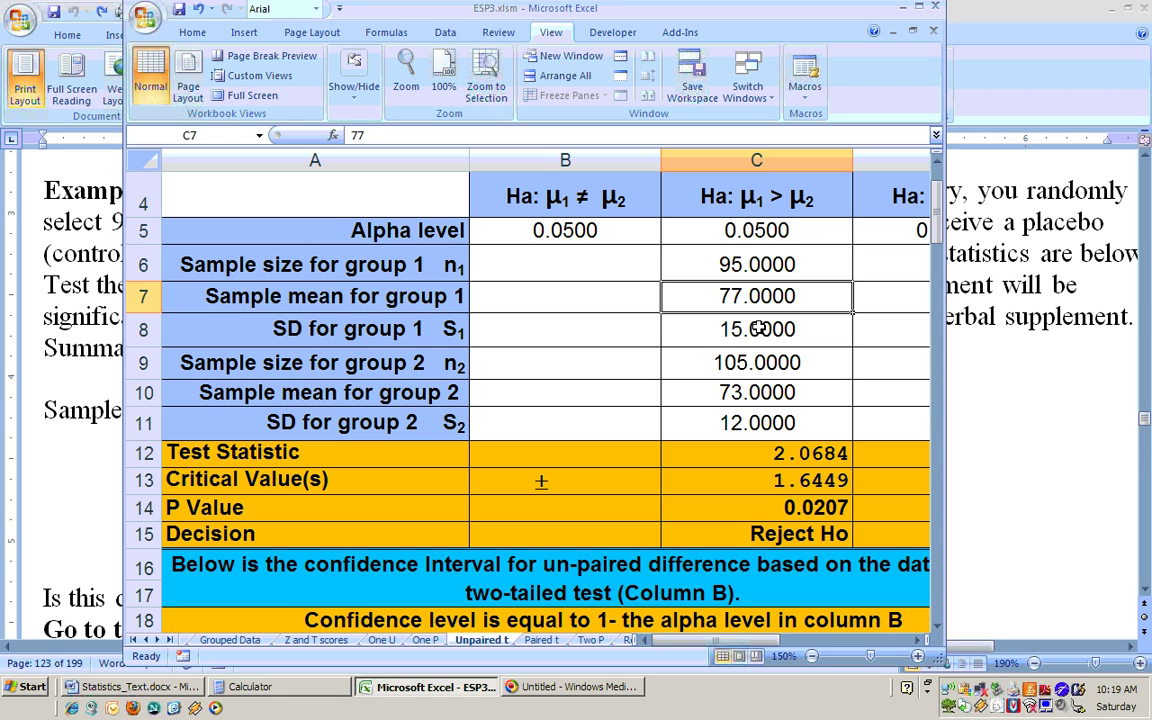
pyautogui.click(748, 394)
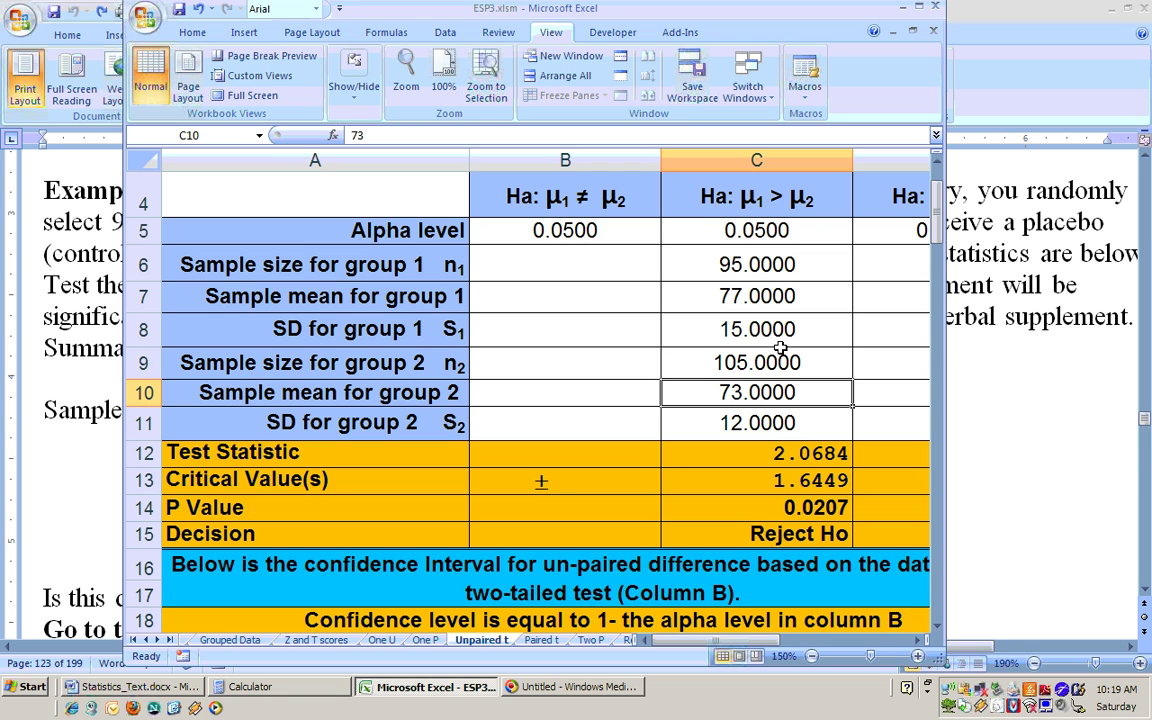
pyautogui.click(719, 297)
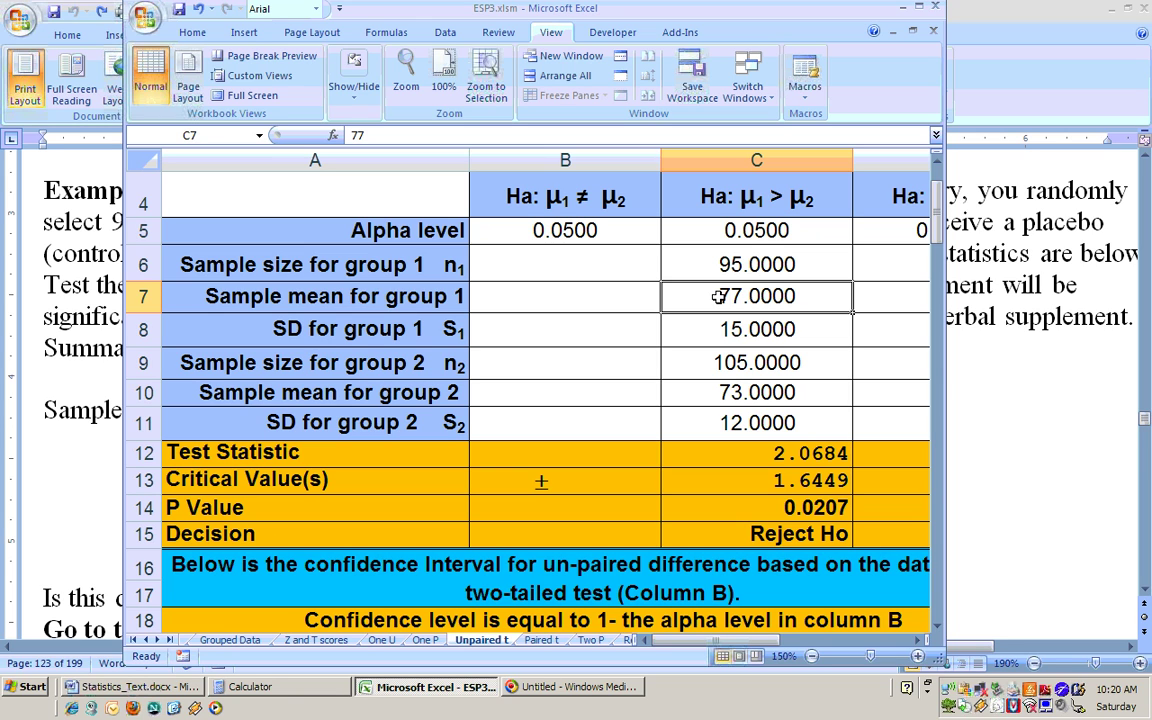
pyautogui.click(719, 392)
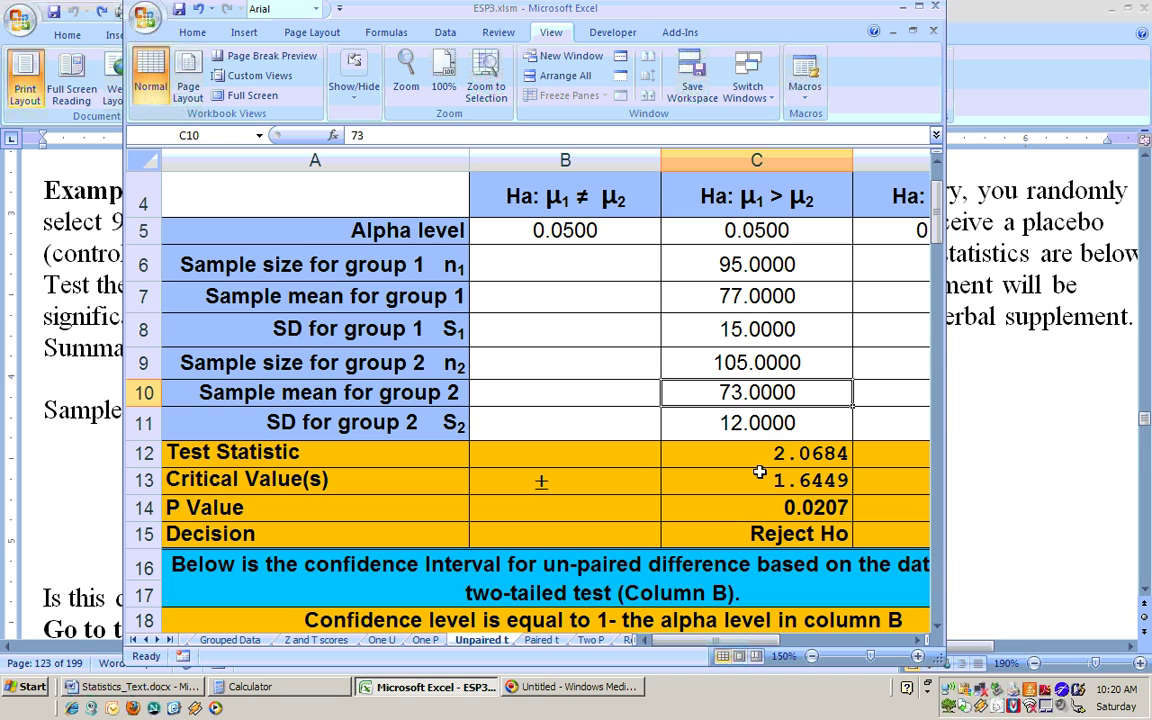
pyautogui.click(732, 297)
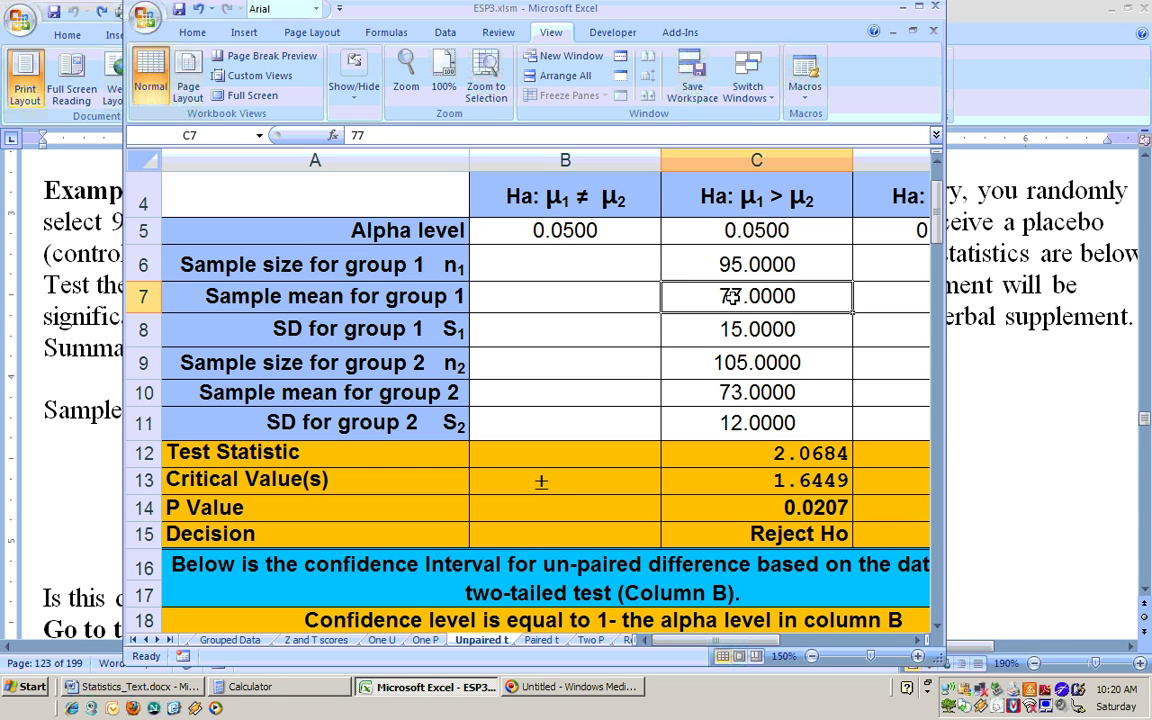
pyautogui.click(730, 394)
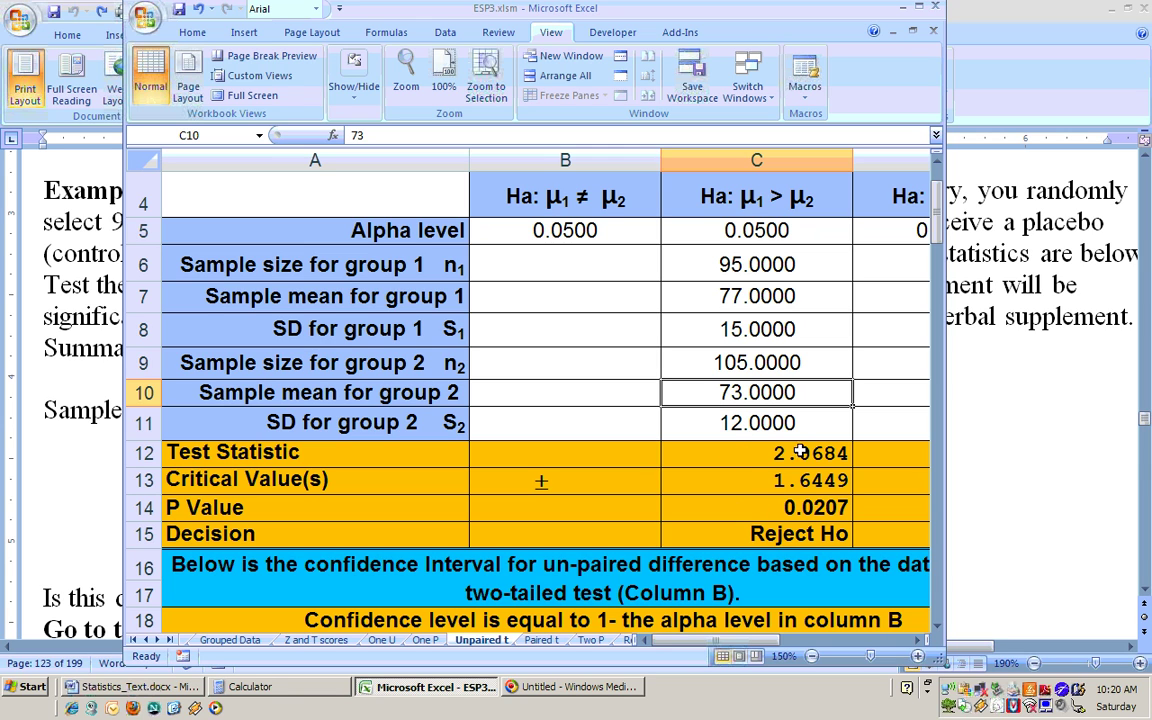
pyautogui.click(772, 505)
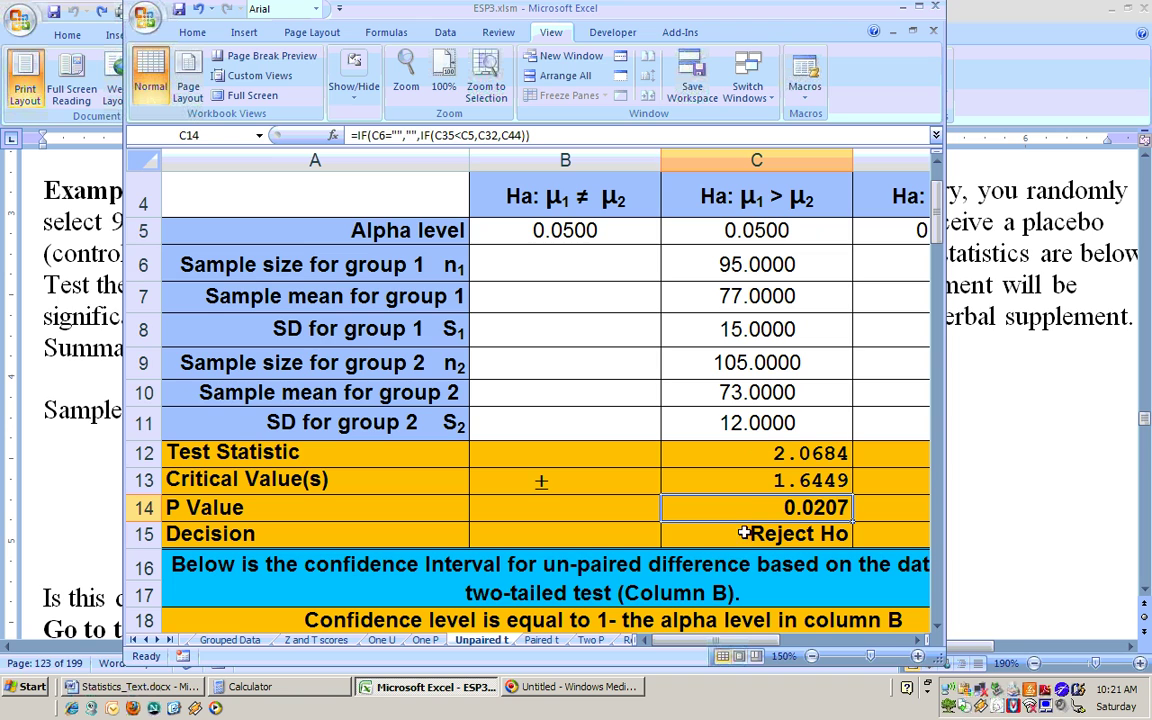
# Set the alpha level of the μ1 > μ2 test to 0.01 and check the two sample means in column C.
pyautogui.click(805, 230)
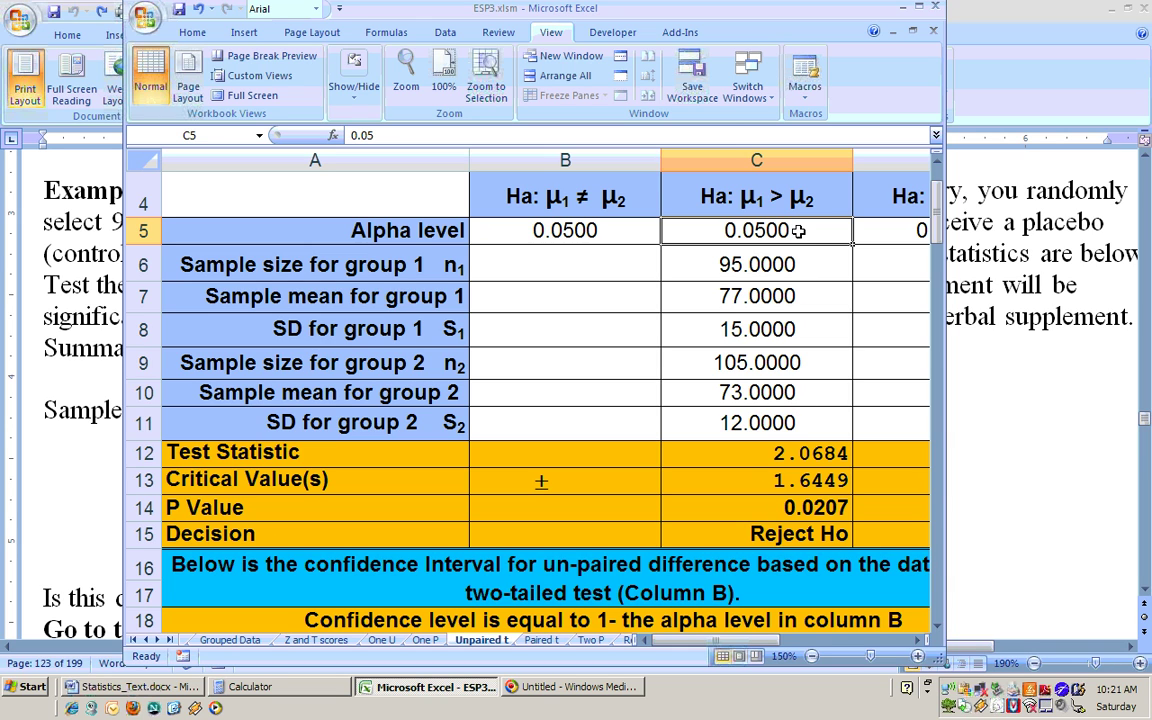
pyautogui.write('.01')
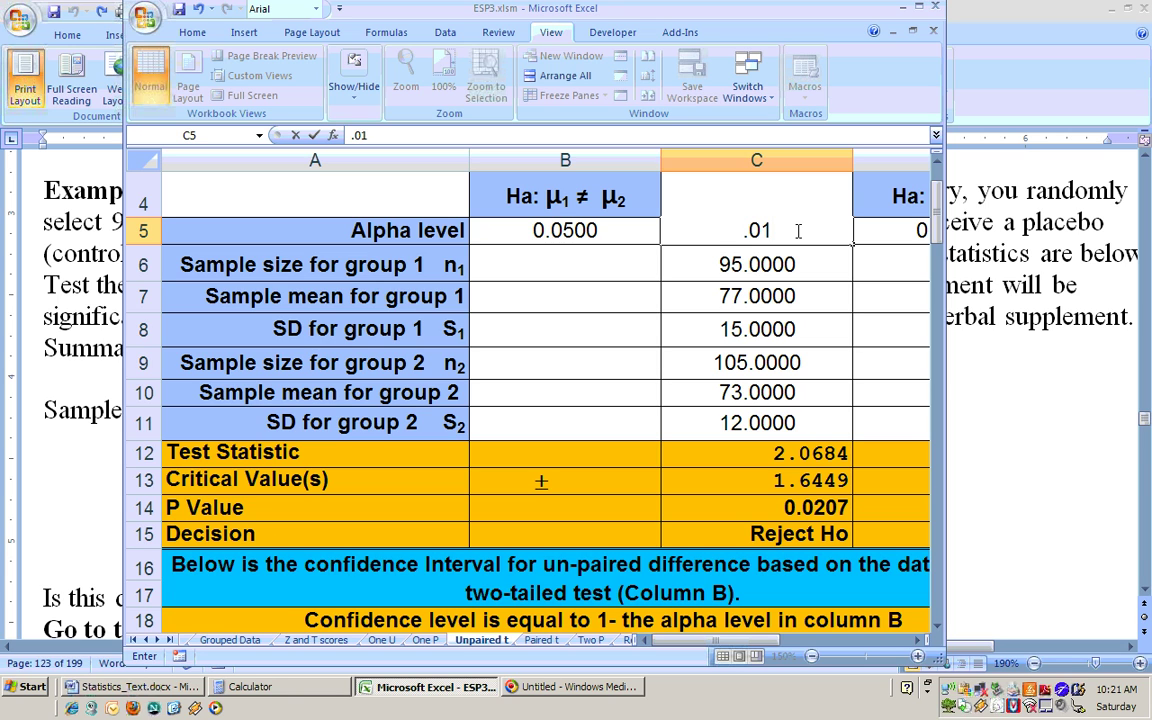
pyautogui.press('Return')
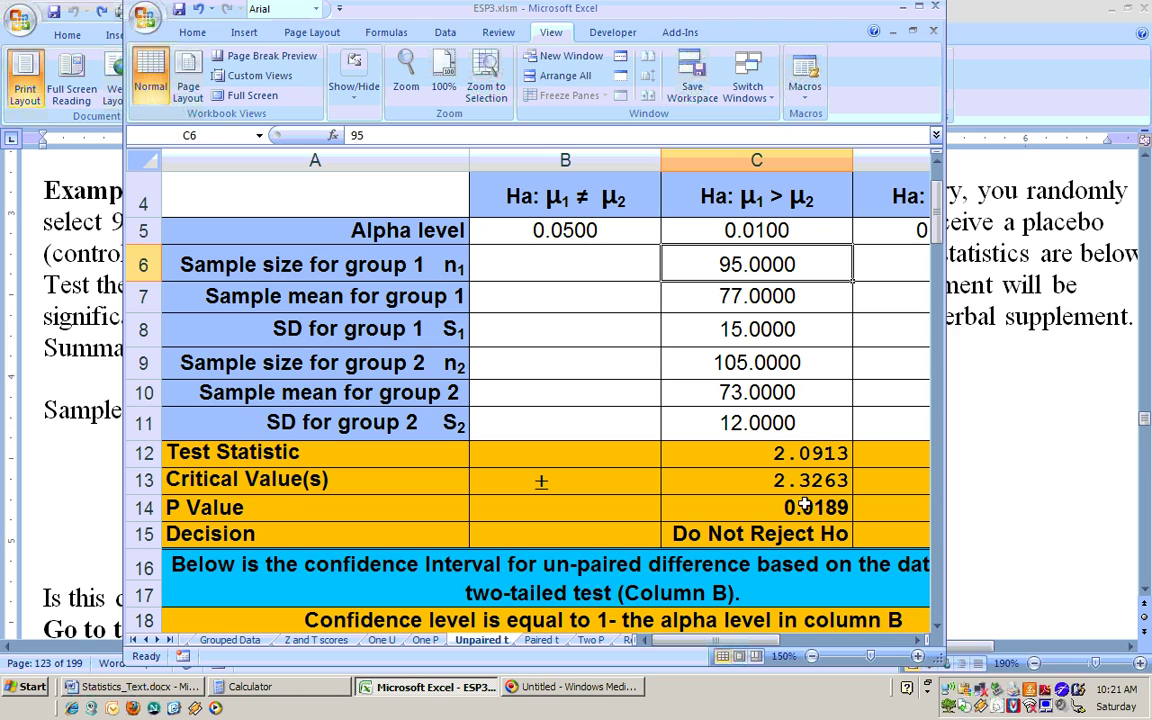
pyautogui.click(800, 296)
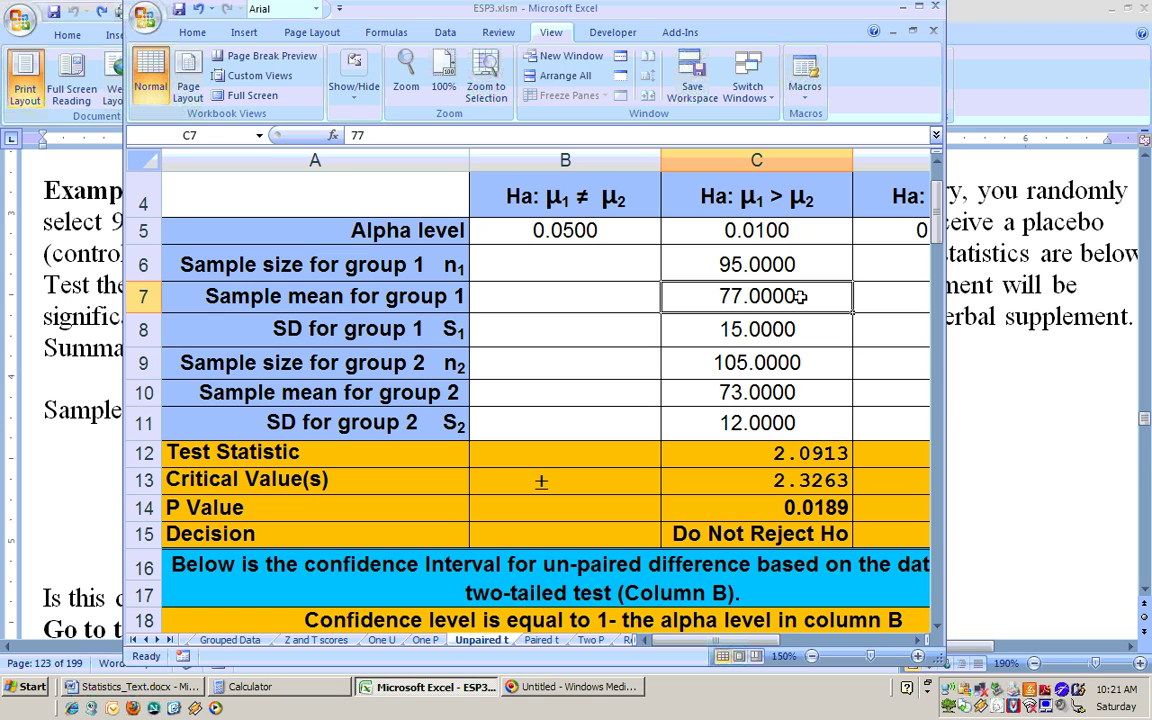
pyautogui.click(788, 392)
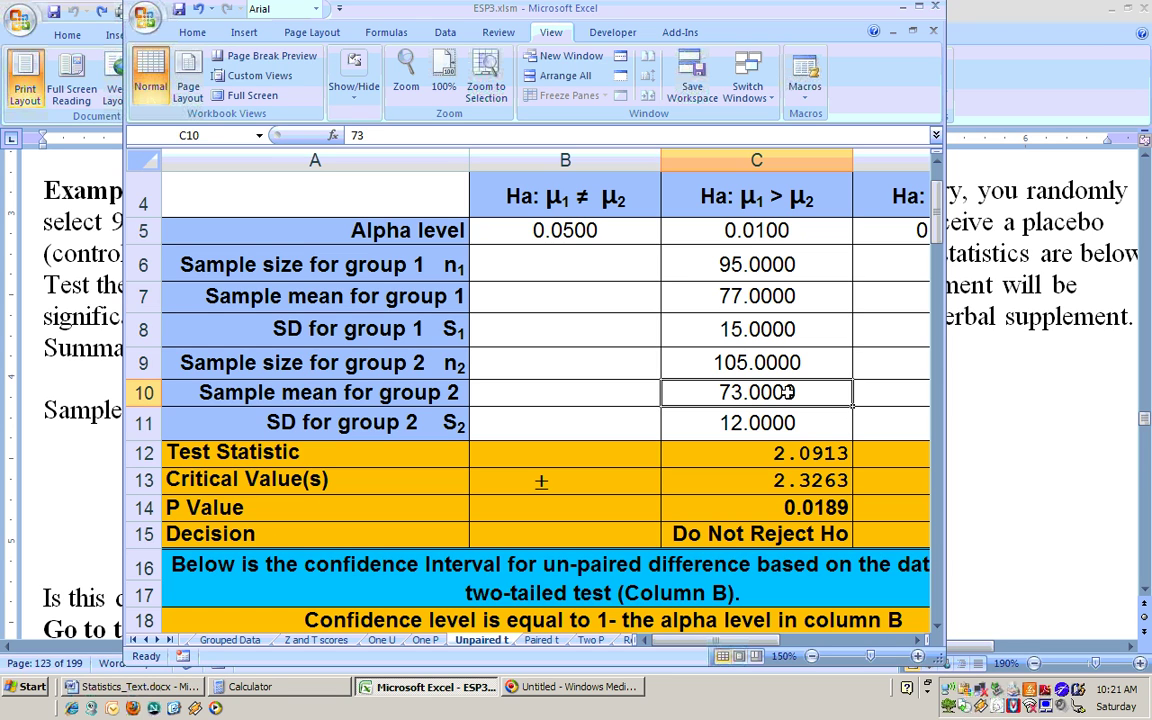
# Set the alpha level of the μ1 > μ2 test in C5 to 0.05.
pyautogui.click(788, 230)
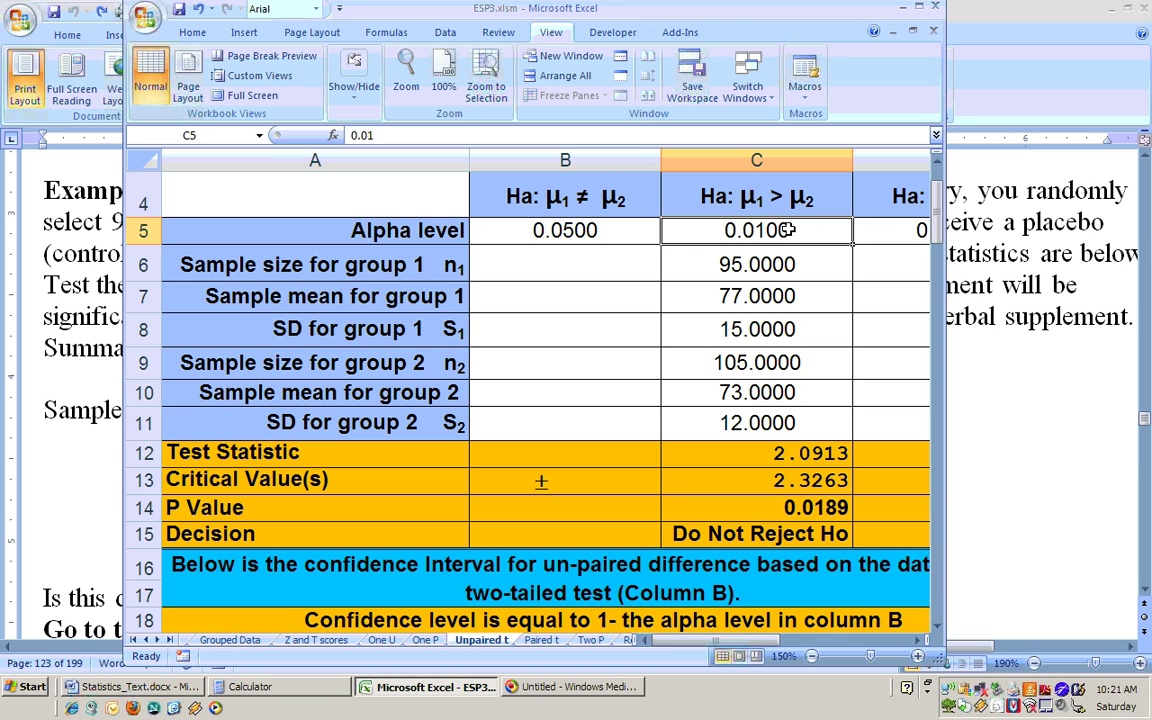
pyautogui.write('.05')
pyautogui.press('Return')
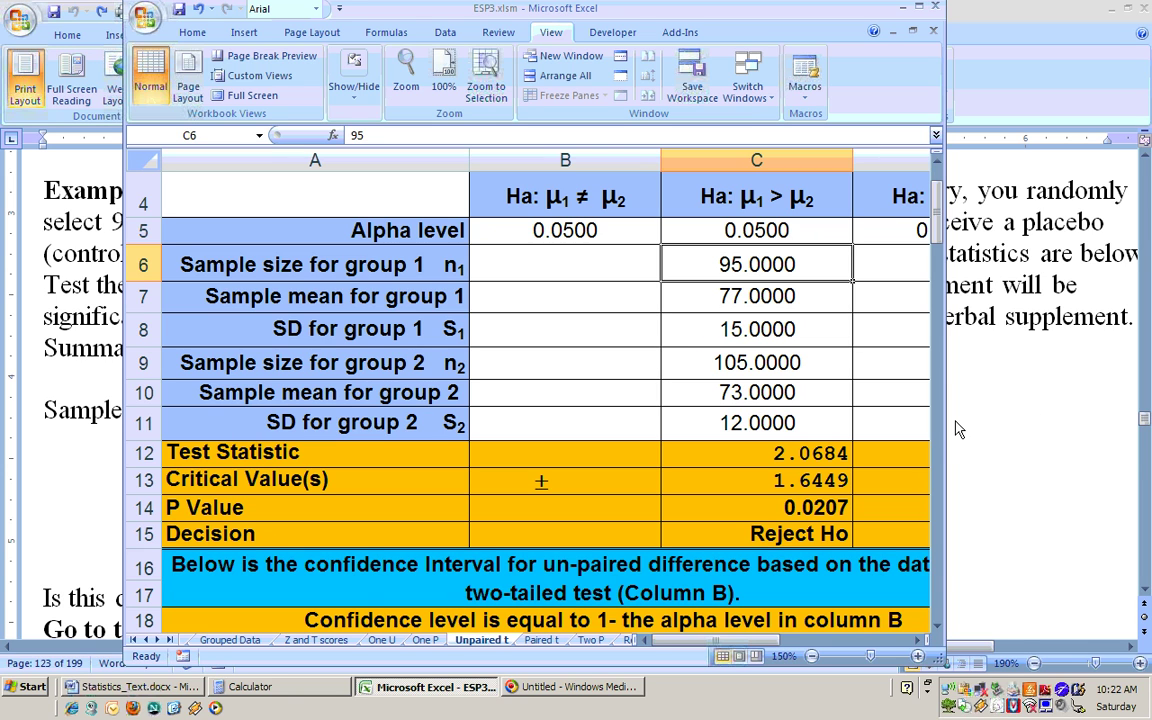
# Maximize the workbook and copy the group statistics in C6:C11 into the two-tailed test column starting at B6, as values only.
pyautogui.click(918, 7)
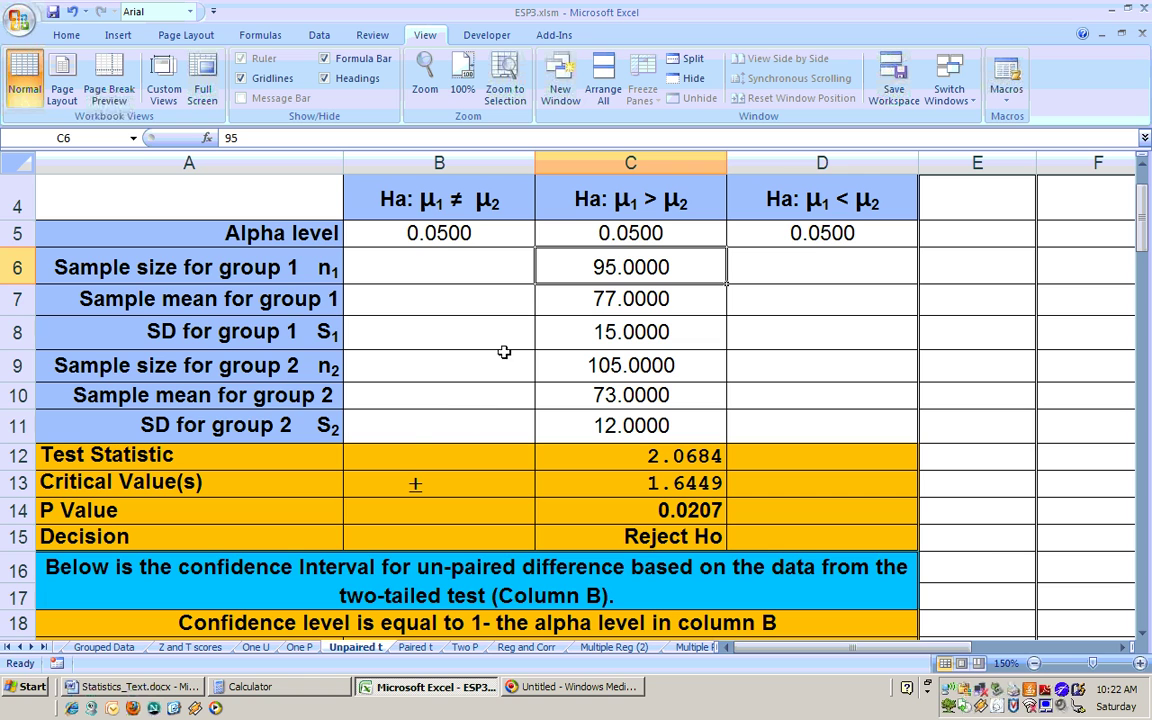
pyautogui.click(1144, 634)
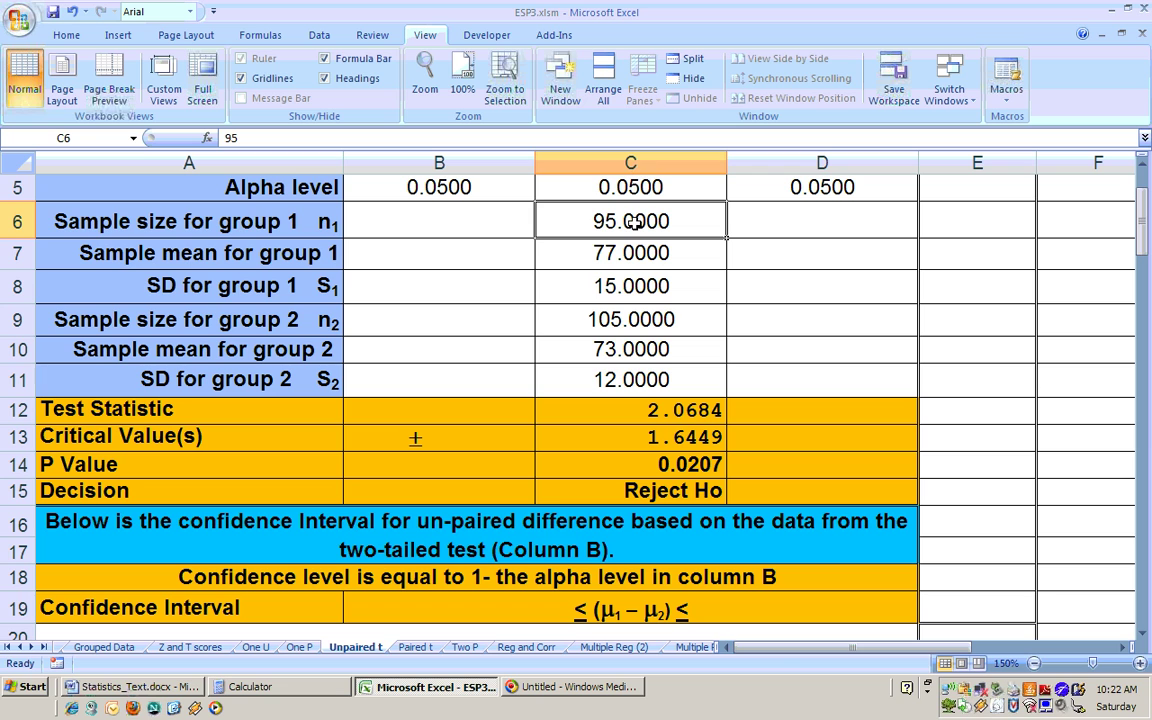
pyautogui.moveTo(633, 221); pyautogui.dragTo(633, 380)
pyautogui.hotkey('ctrl', 'c')
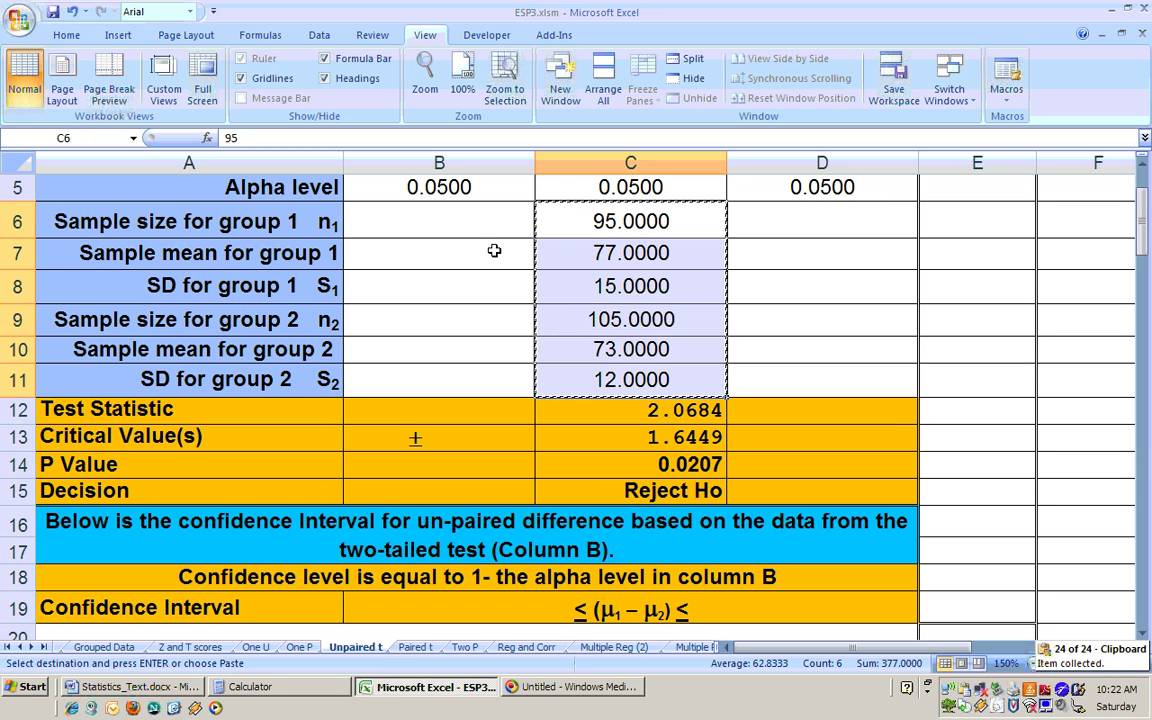
pyautogui.click(463, 216)
pyautogui.rightClick(463, 216)
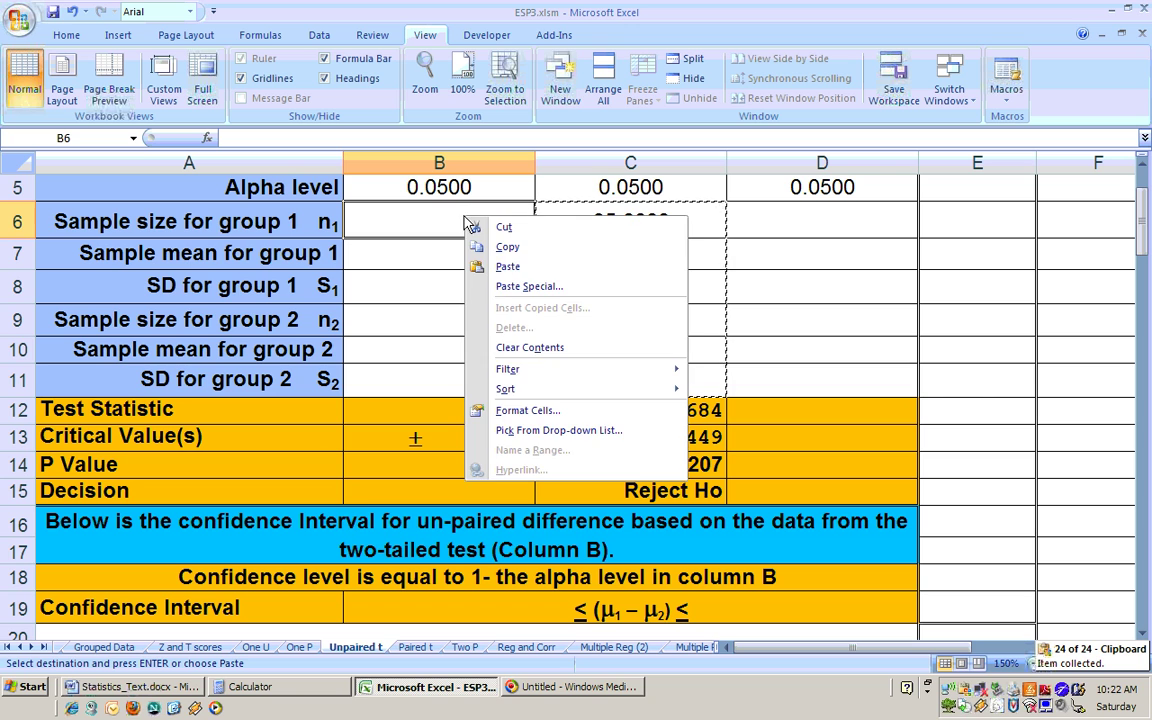
pyautogui.click(478, 284)
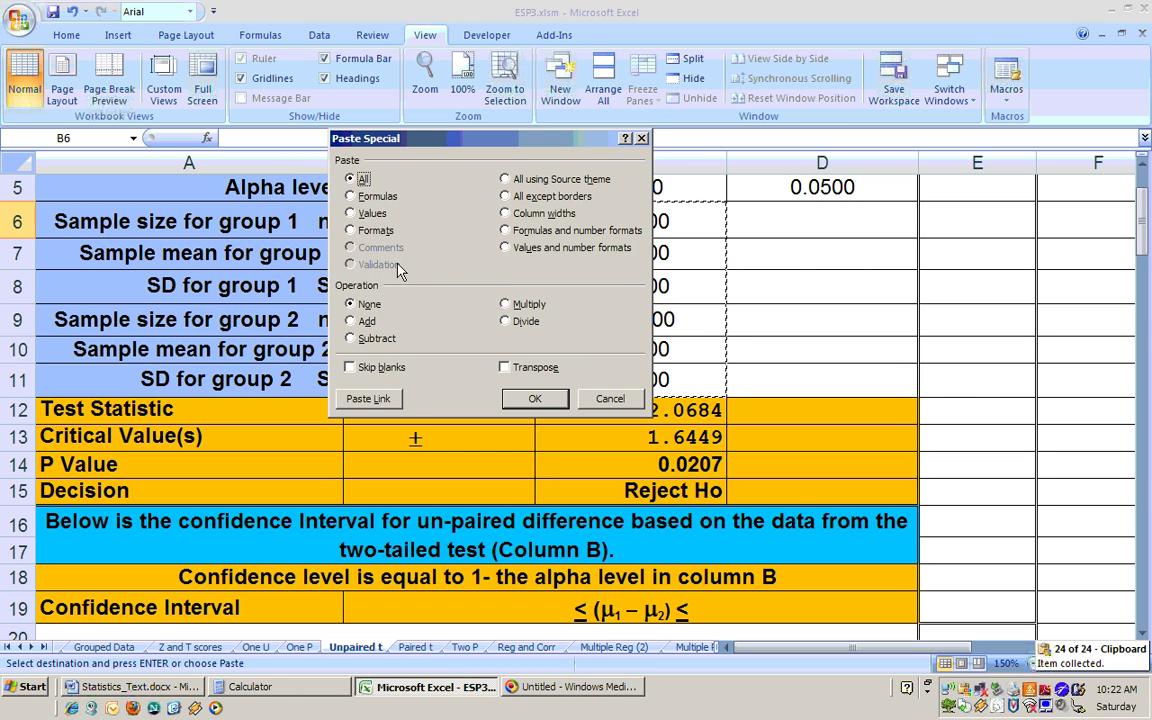
pyautogui.click(355, 213)
pyautogui.click(537, 398)
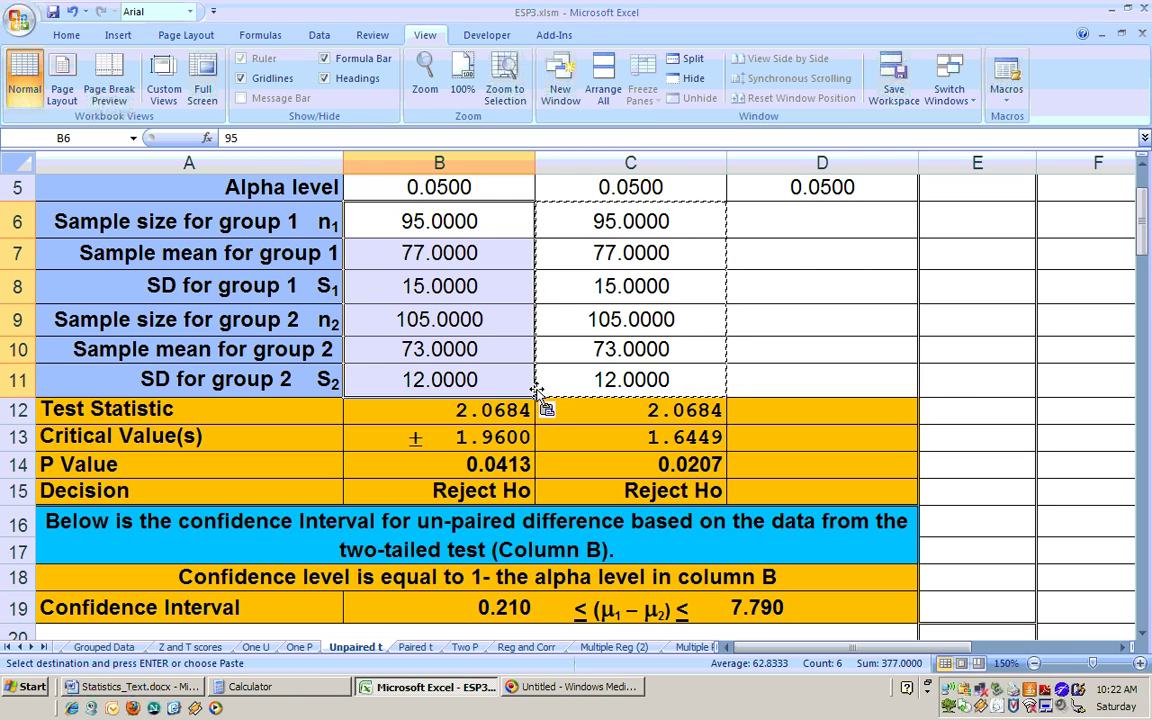
# Examine the two-tailed alpha level and the sample means of both groups in relation to the confidence interval in row 19.
pyautogui.click(488, 348)
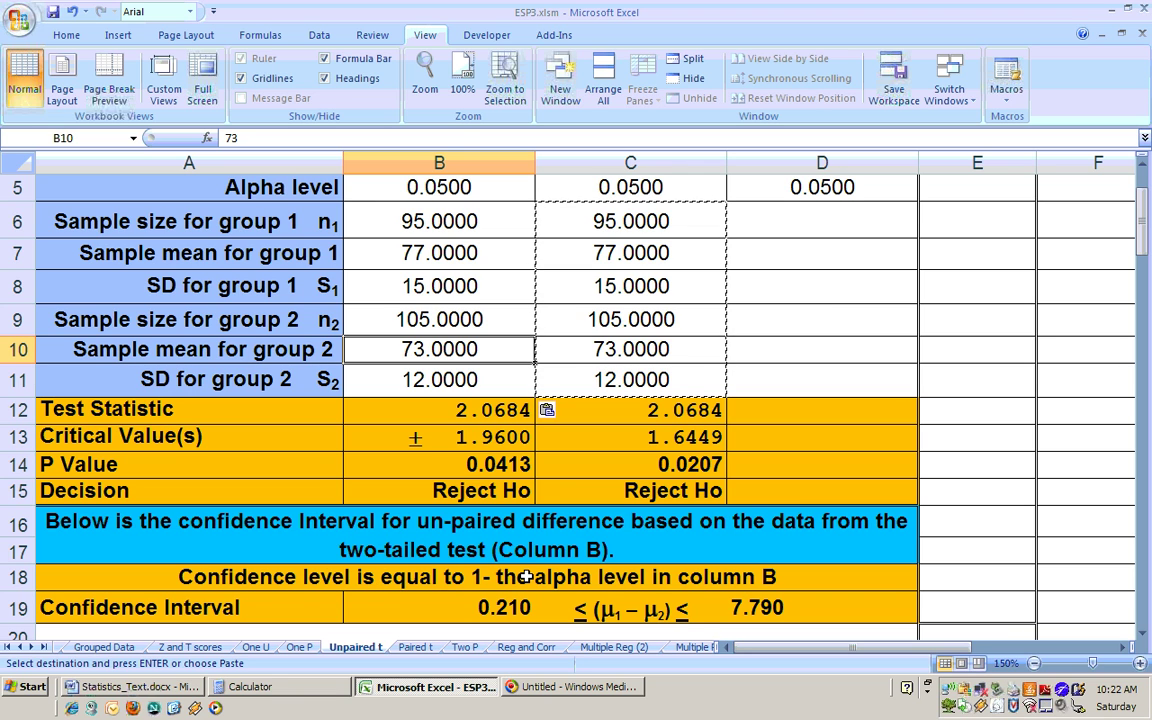
pyautogui.click(465, 187)
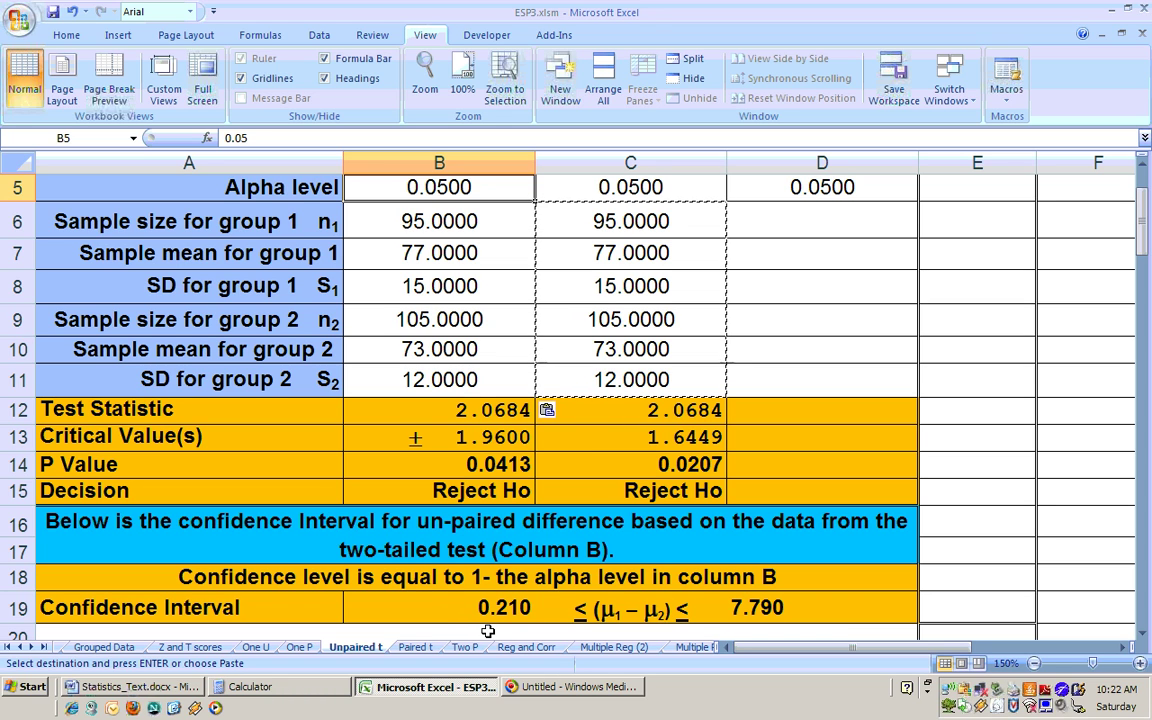
pyautogui.click(610, 255)
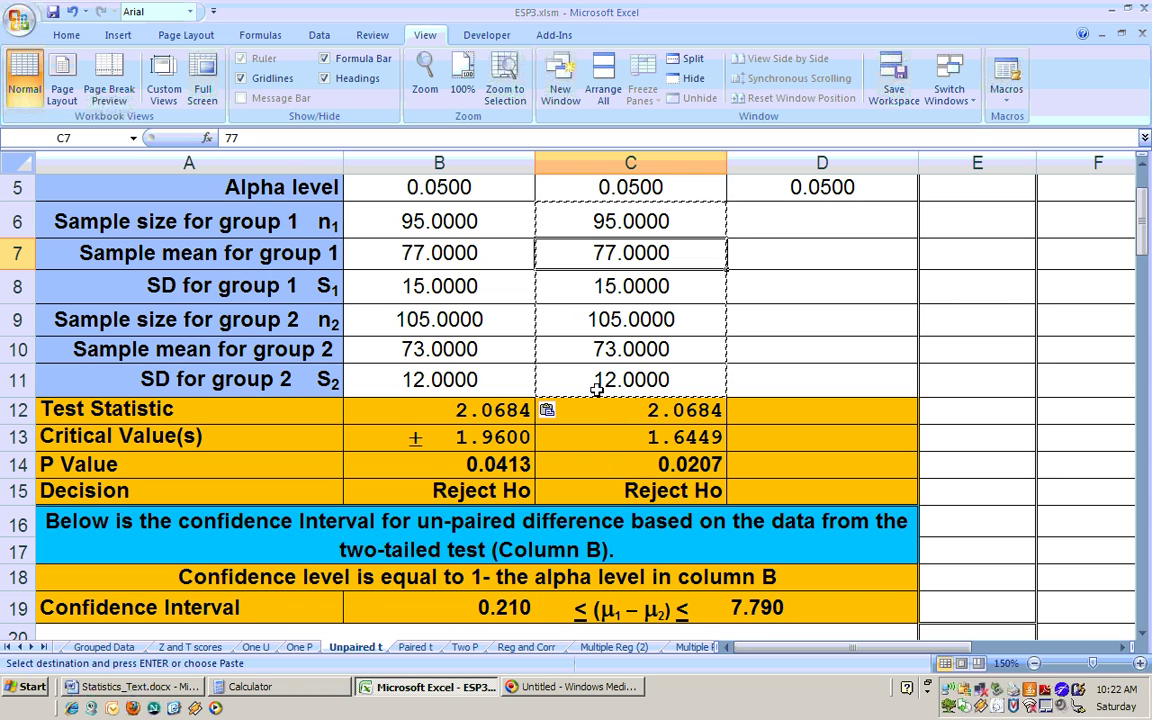
pyautogui.click(597, 349)
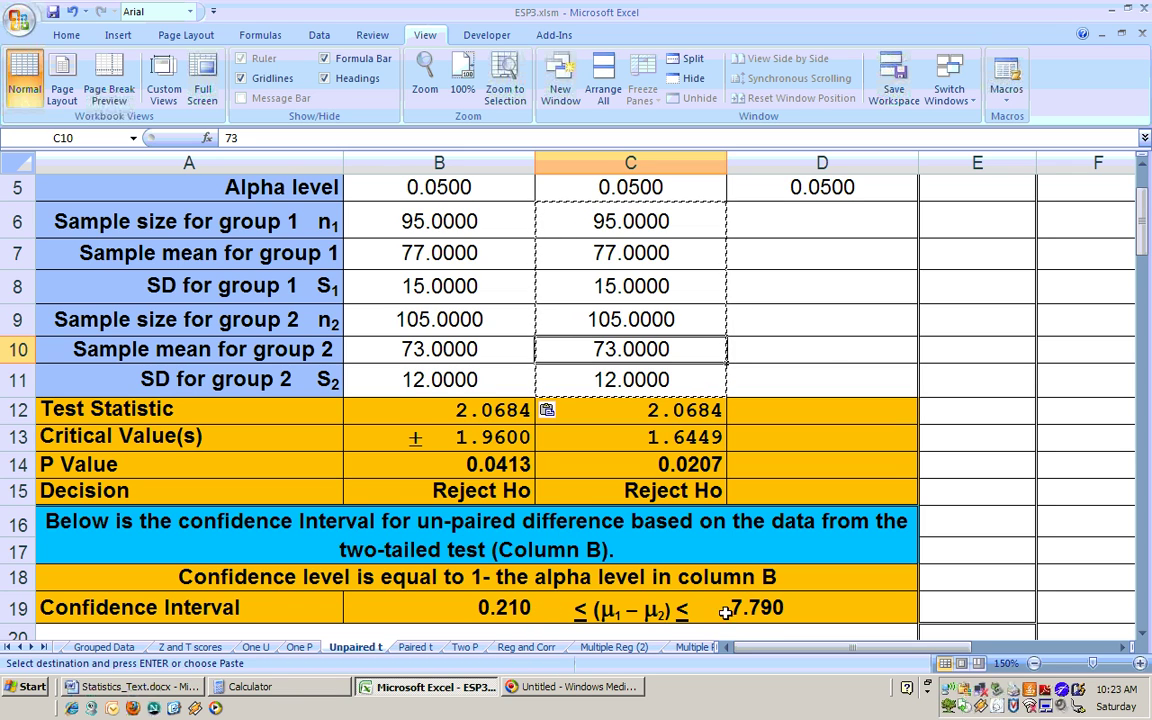
pyautogui.click(619, 253)
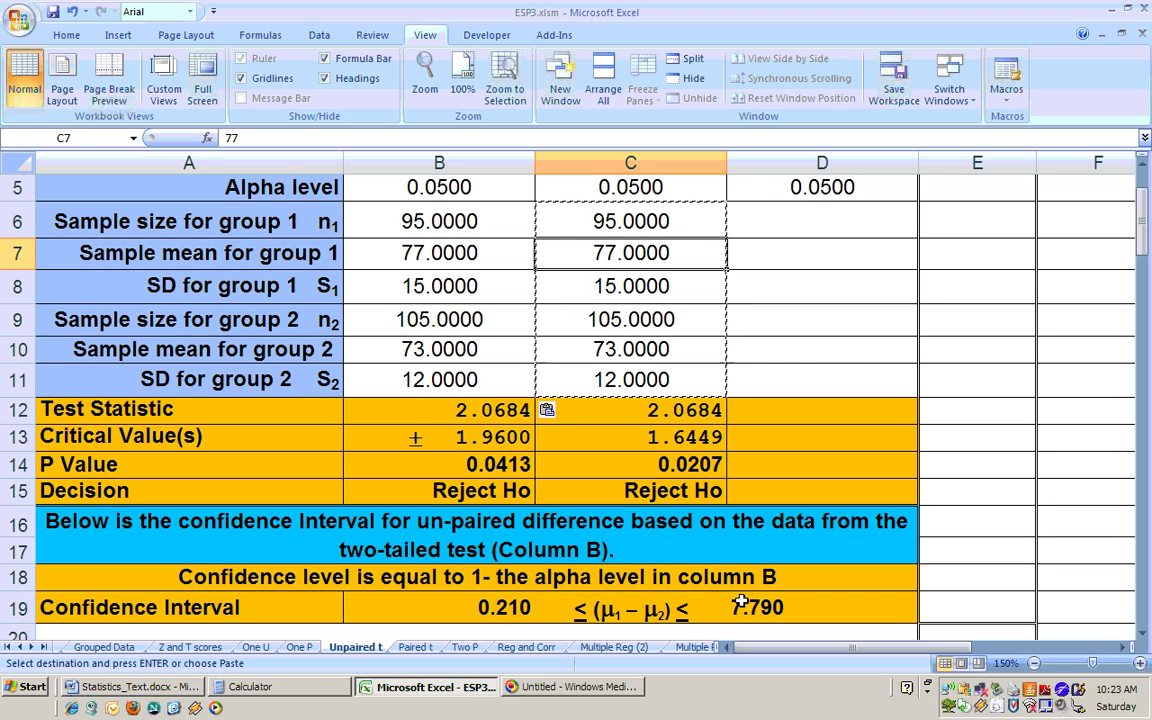
pyautogui.click(624, 348)
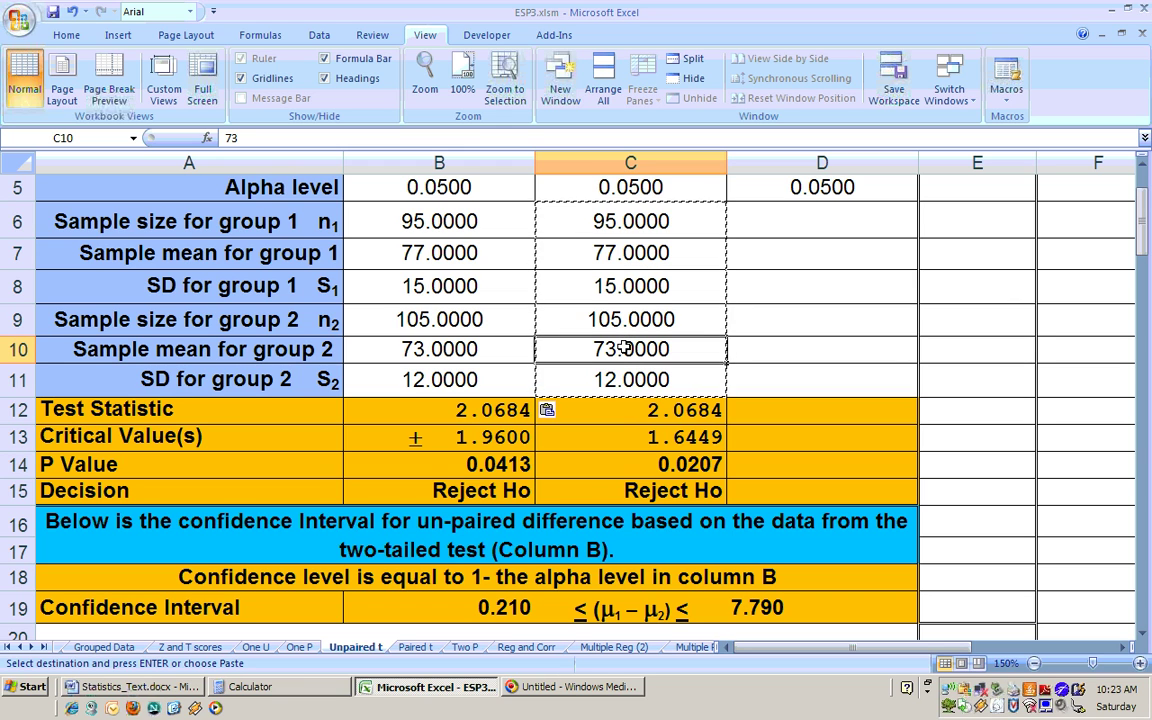
pyautogui.click(609, 258)
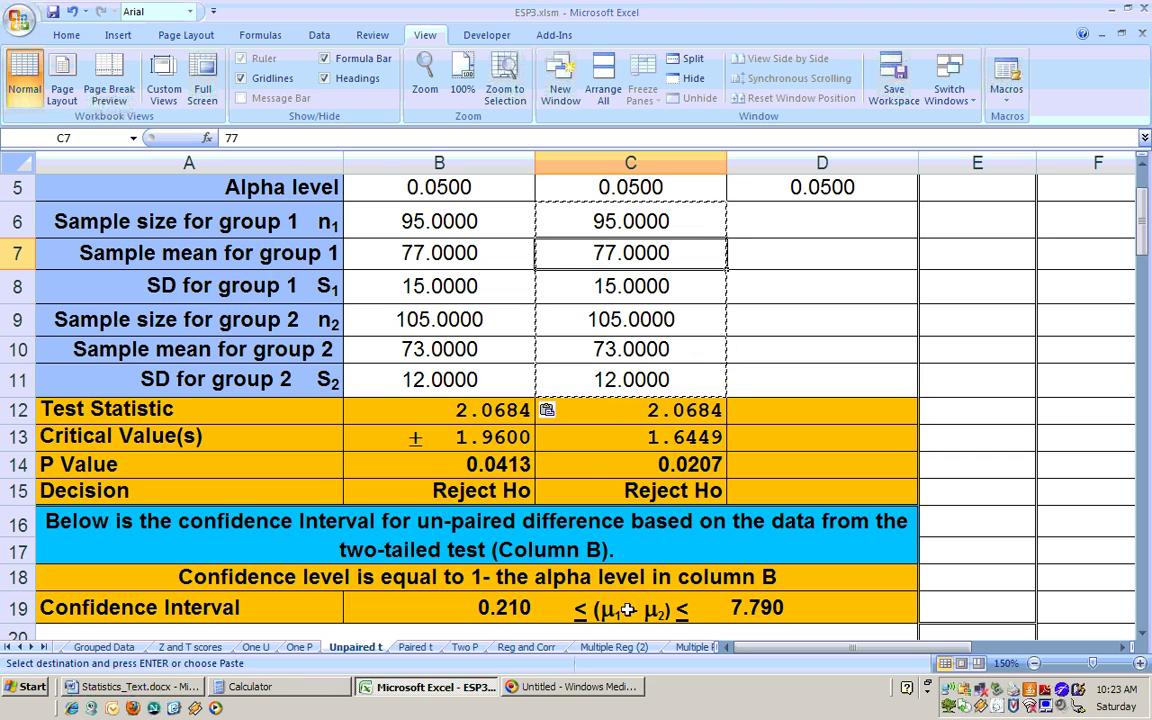
pyautogui.click(624, 348)
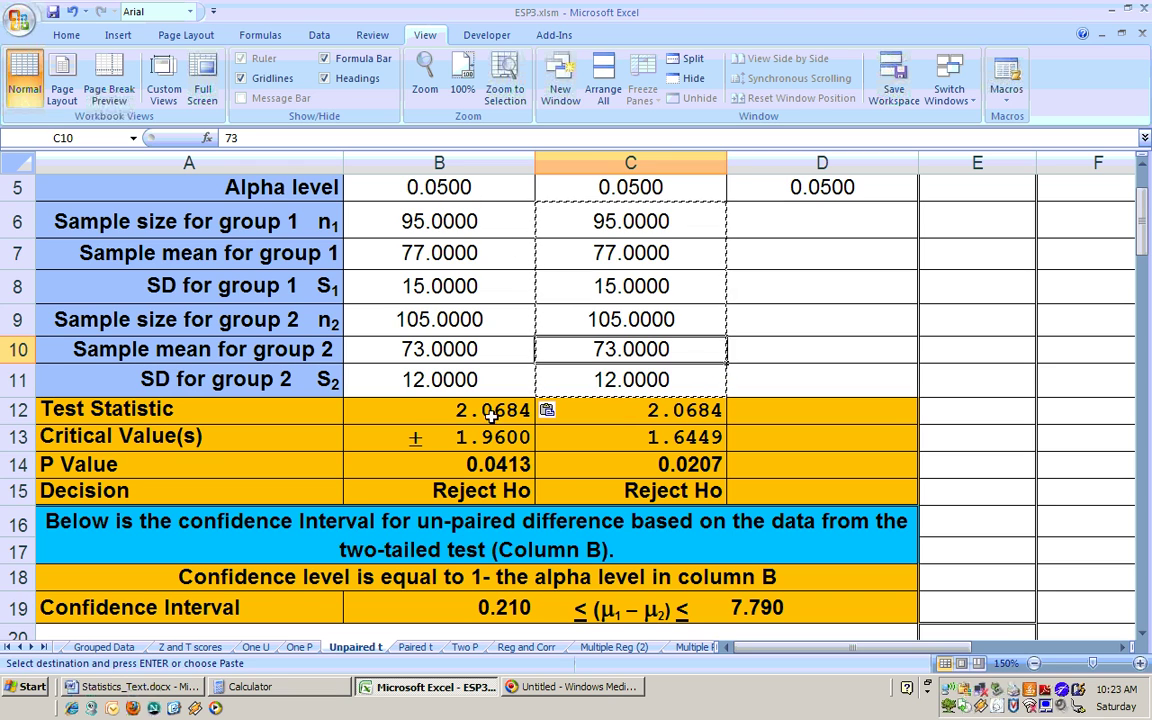
# Set the two-tailed test's alpha level in B5 to 0.01 and compare both sample means in column B with the confidence interval.
pyautogui.click(470, 188)
pyautogui.write('.')
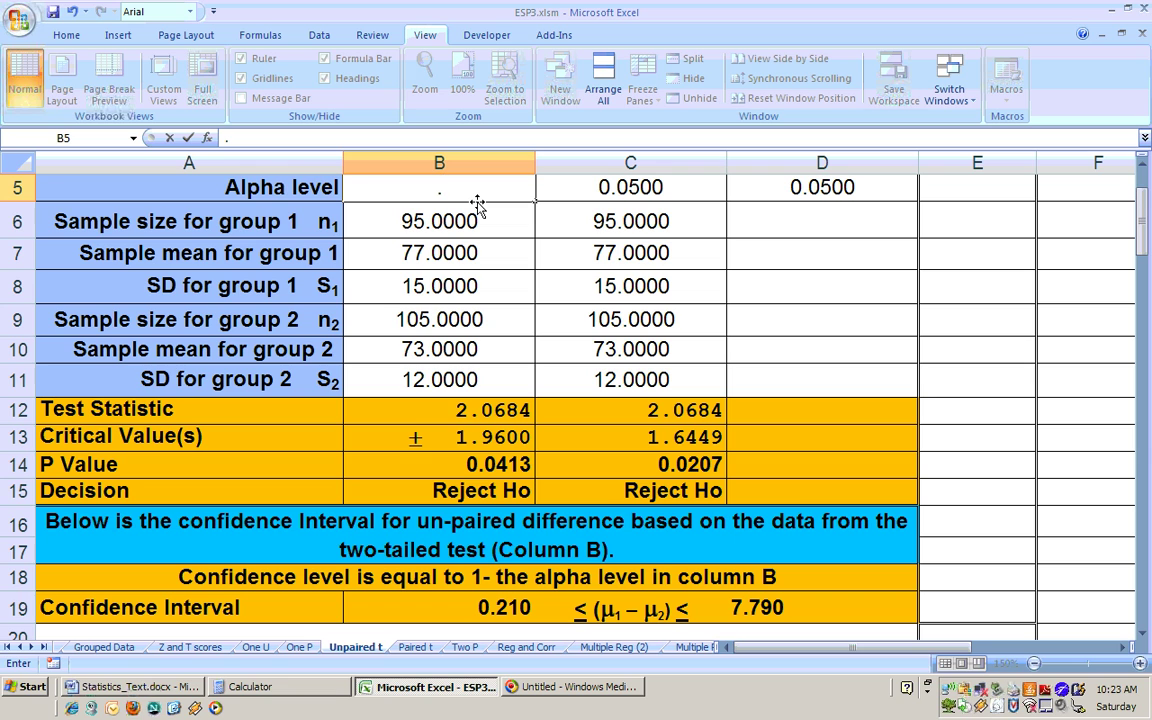
pyautogui.write('01')
pyautogui.press('Return')
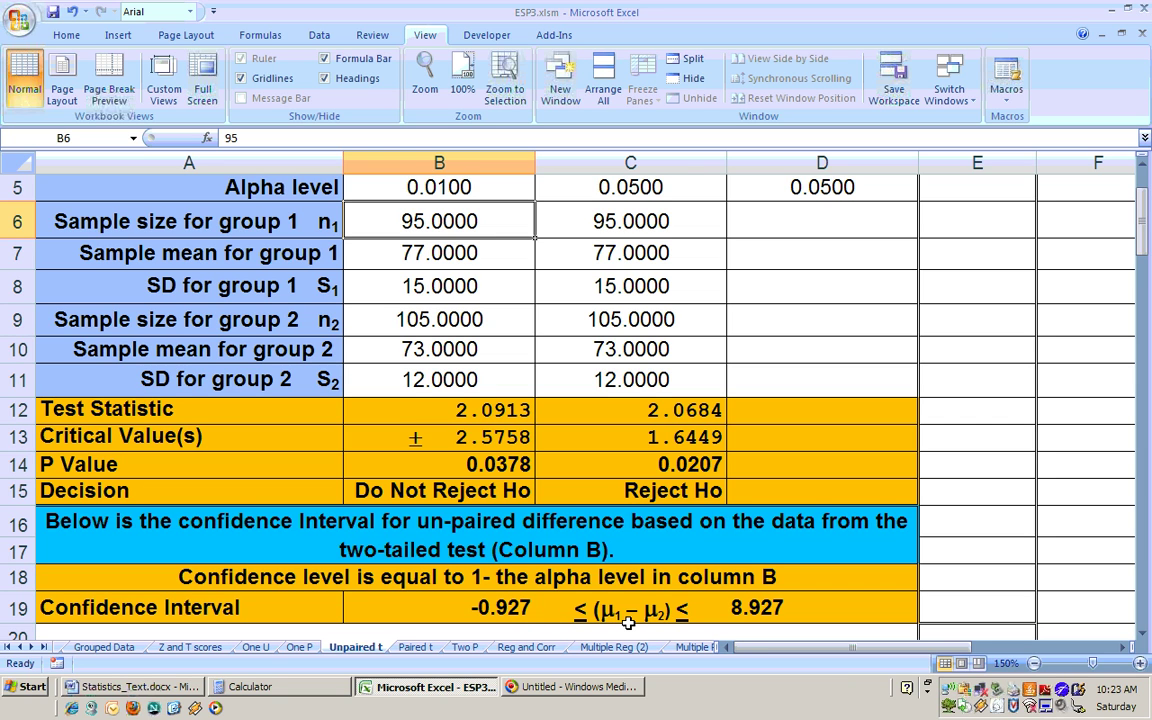
pyautogui.click(497, 252)
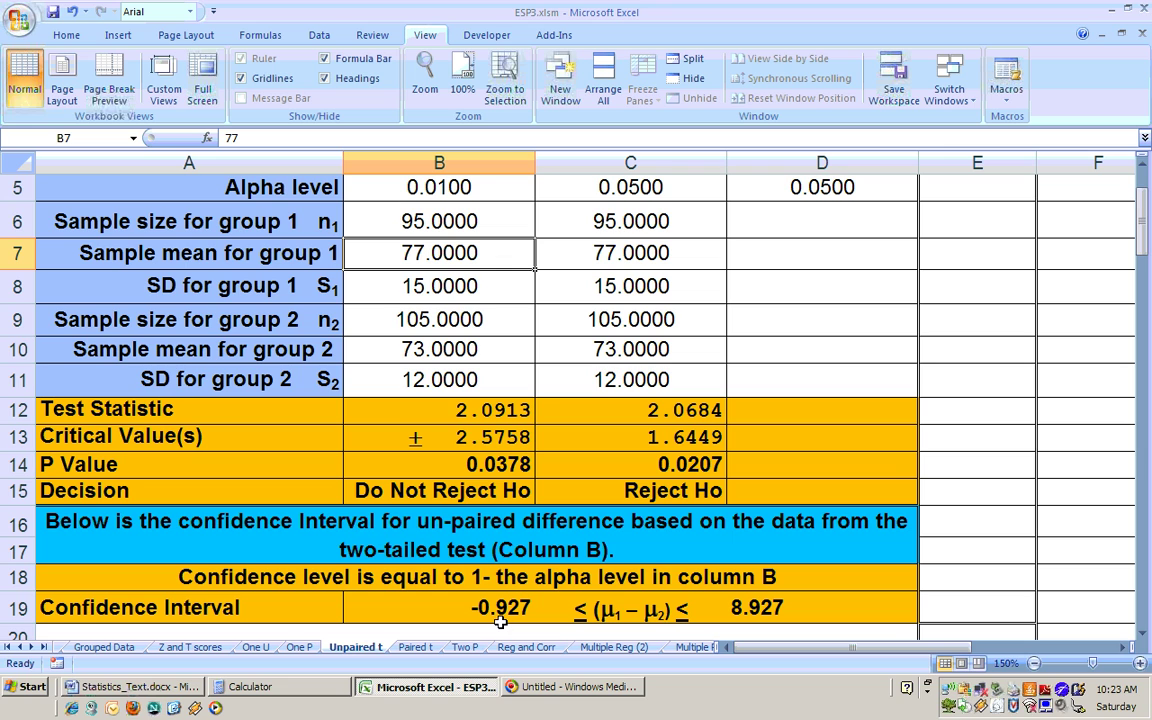
pyautogui.click(469, 360)
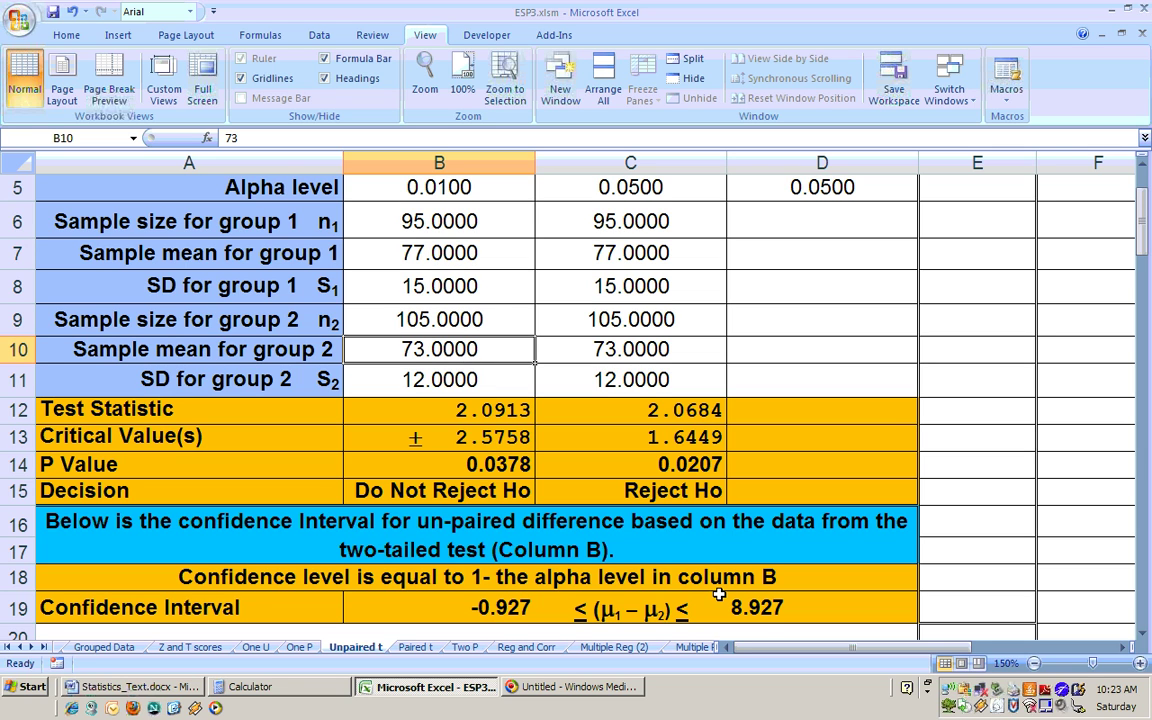